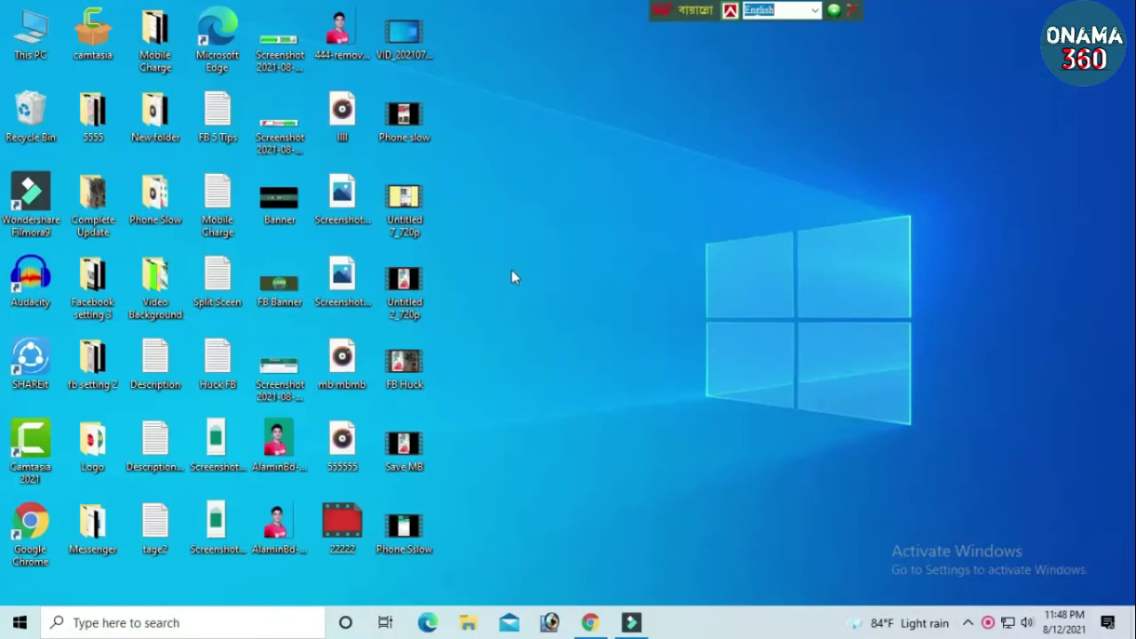
Open the System information page from This PC's properties, then close it.
{"action": "right_click", "coordinate": [34, 54]}
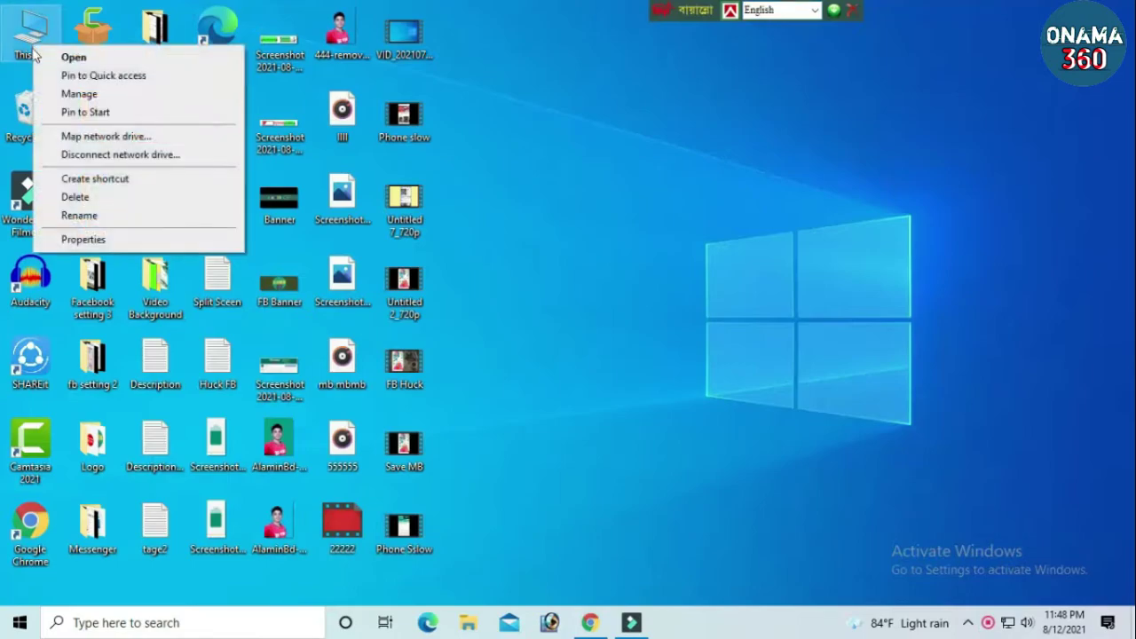
{"action": "left_click", "coordinate": [84, 241]}
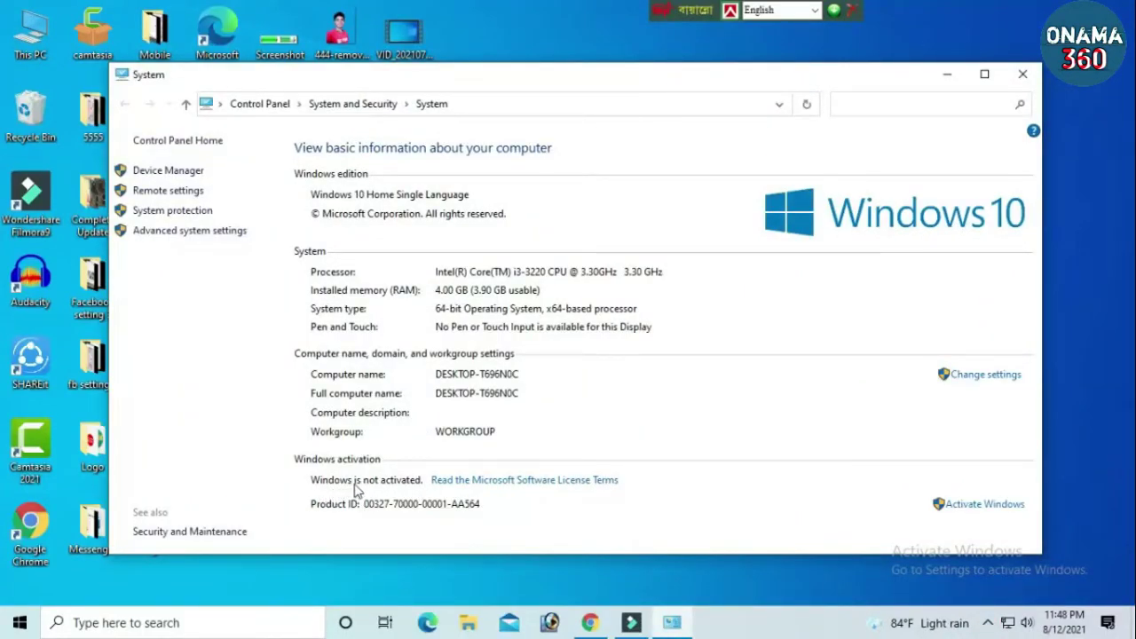
{"action": "left_click", "coordinate": [1022, 73]}
{"action": "left_click_drag", "start_coordinate": [868, 520], "coordinate": [1109, 600]}
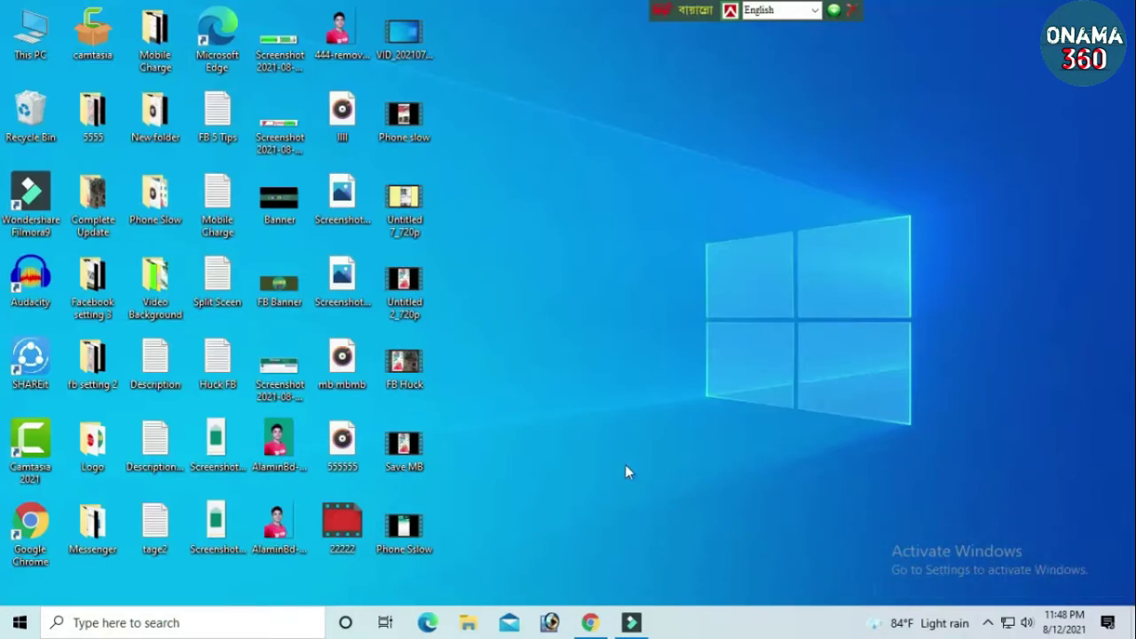
Open Personalization settings from the desktop menu, then close them.
{"action": "right_click", "coordinate": [544, 214]}
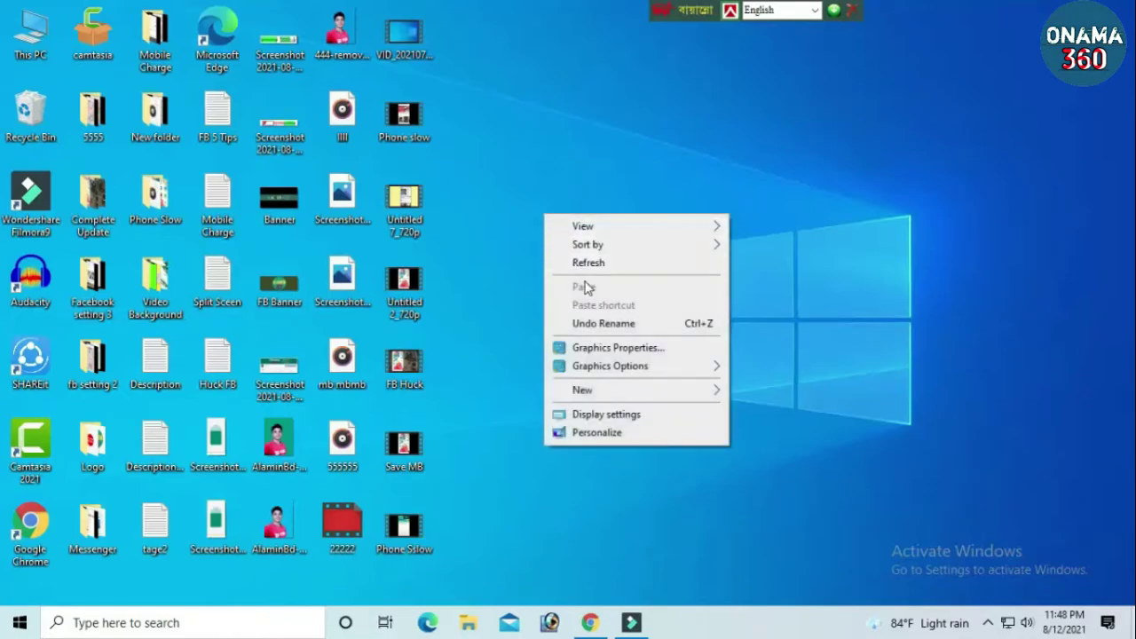
{"action": "left_click", "coordinate": [603, 434]}
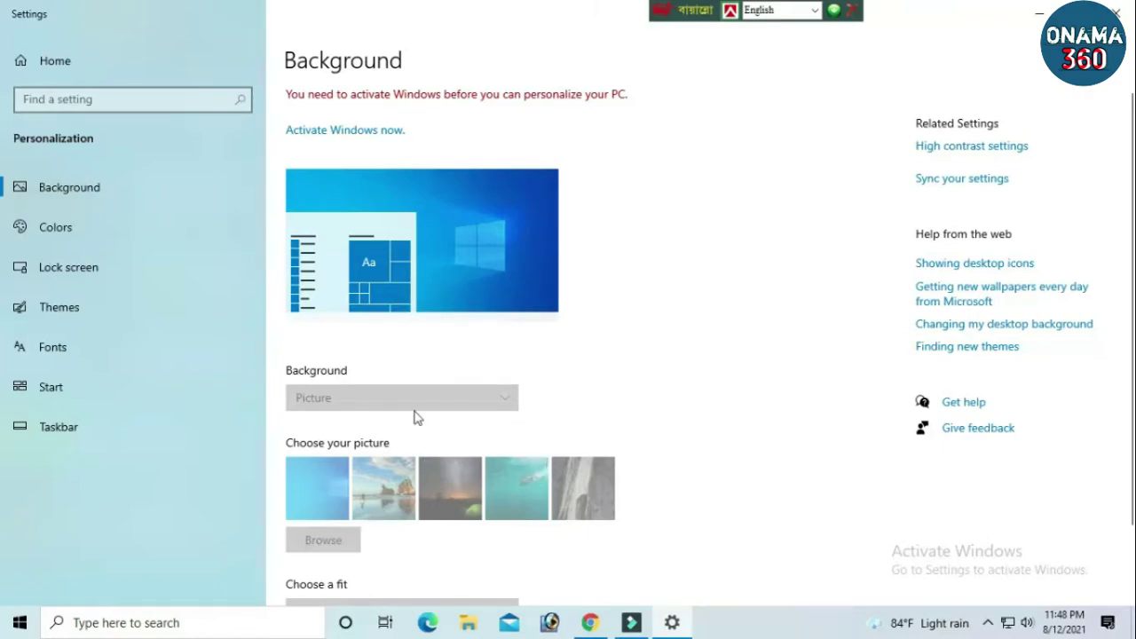
{"action": "left_click", "coordinate": [1116, 13]}
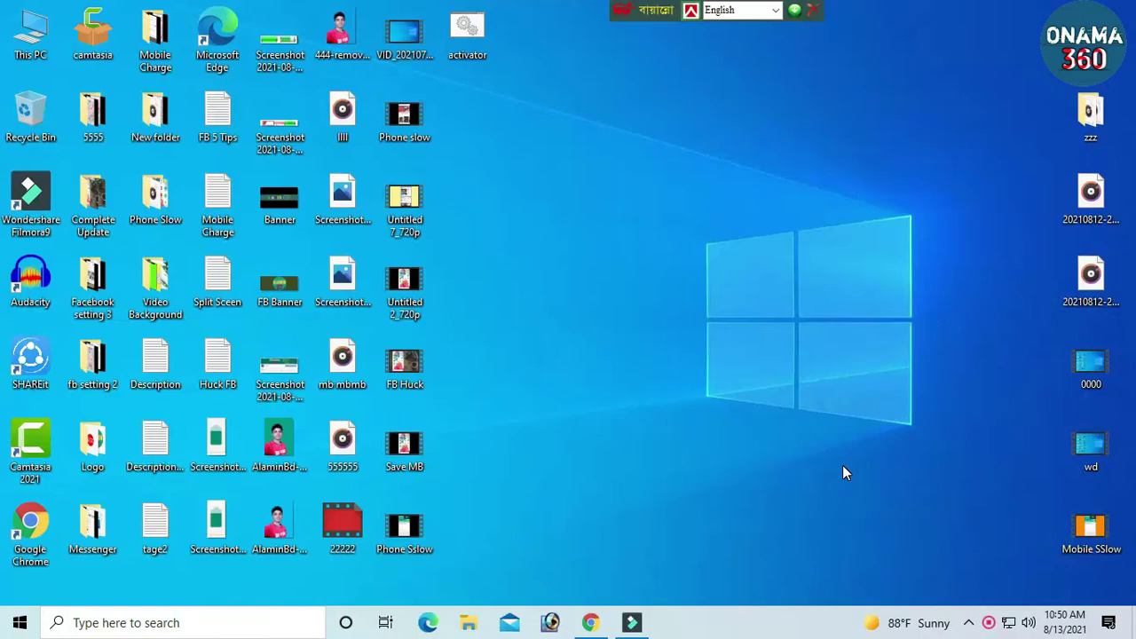
From the tray, switch off Defender's Real-time and Cloud-delivered protection in Windows Security, then close it.
{"action": "left_click", "coordinate": [969, 622]}
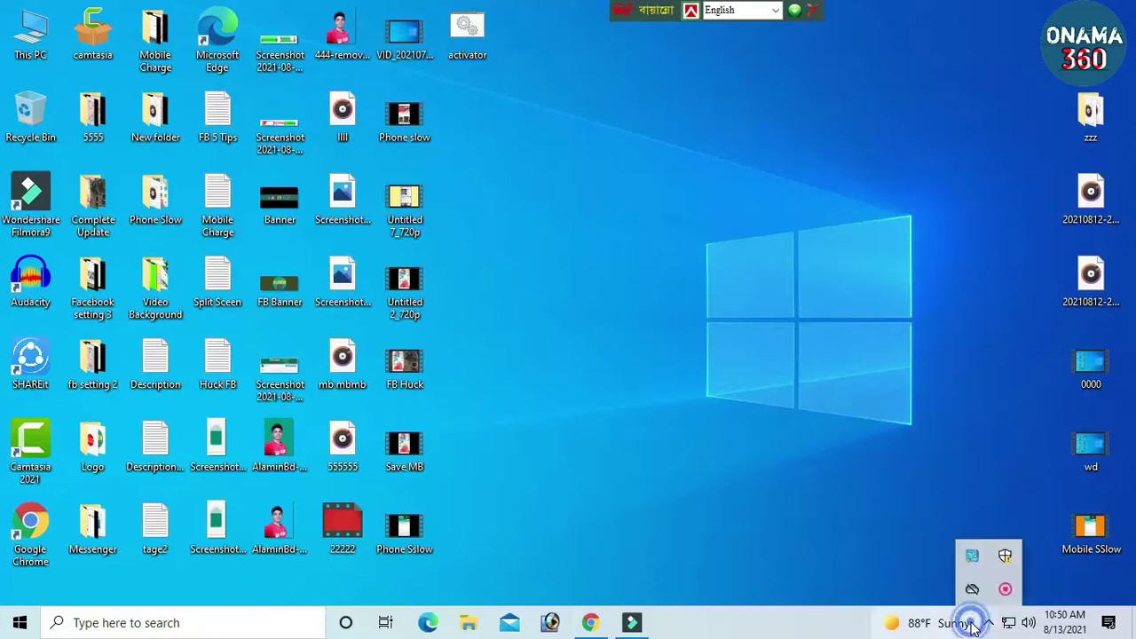
{"action": "left_click", "coordinate": [1004, 556]}
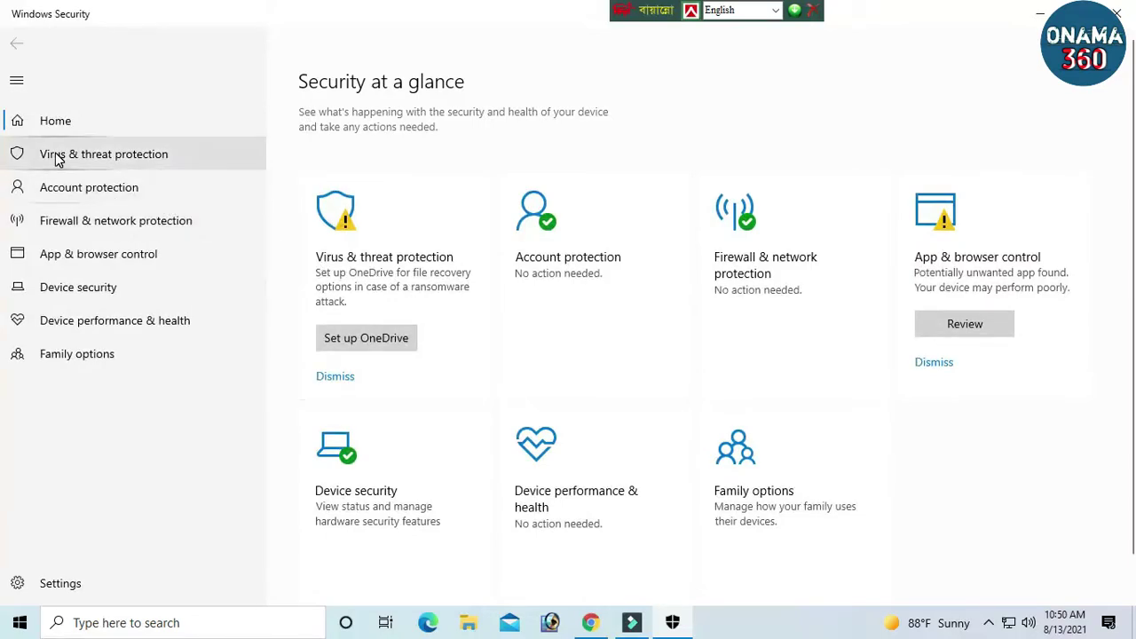
{"action": "left_click", "coordinate": [134, 158]}
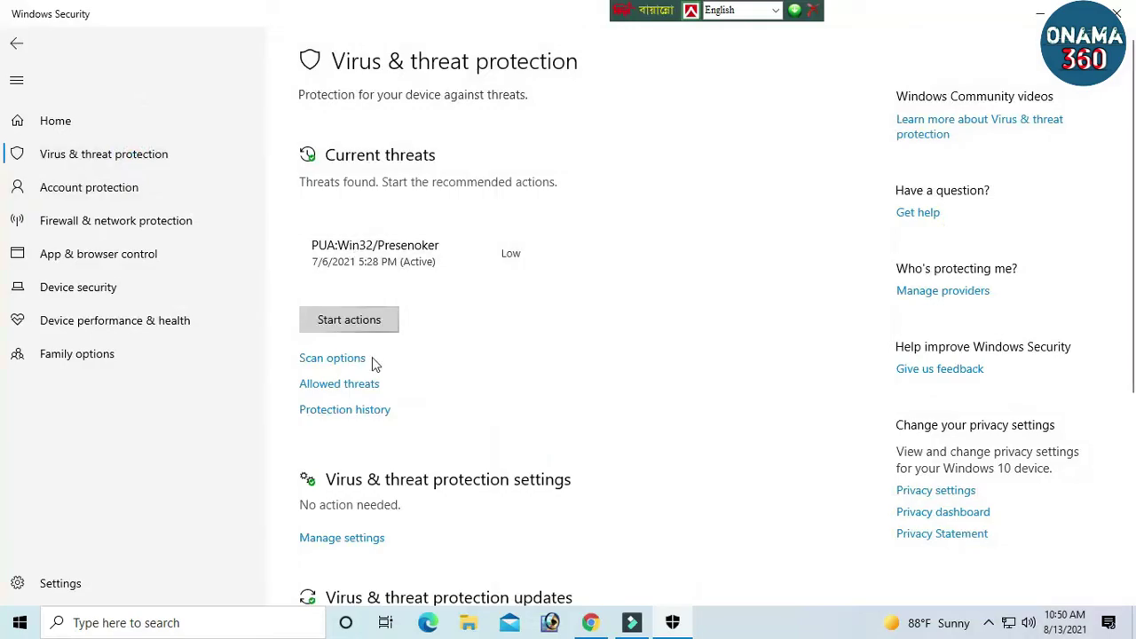
{"action": "scroll", "coordinate": [373, 364], "scroll_direction": "down", "scroll_amount": 3}
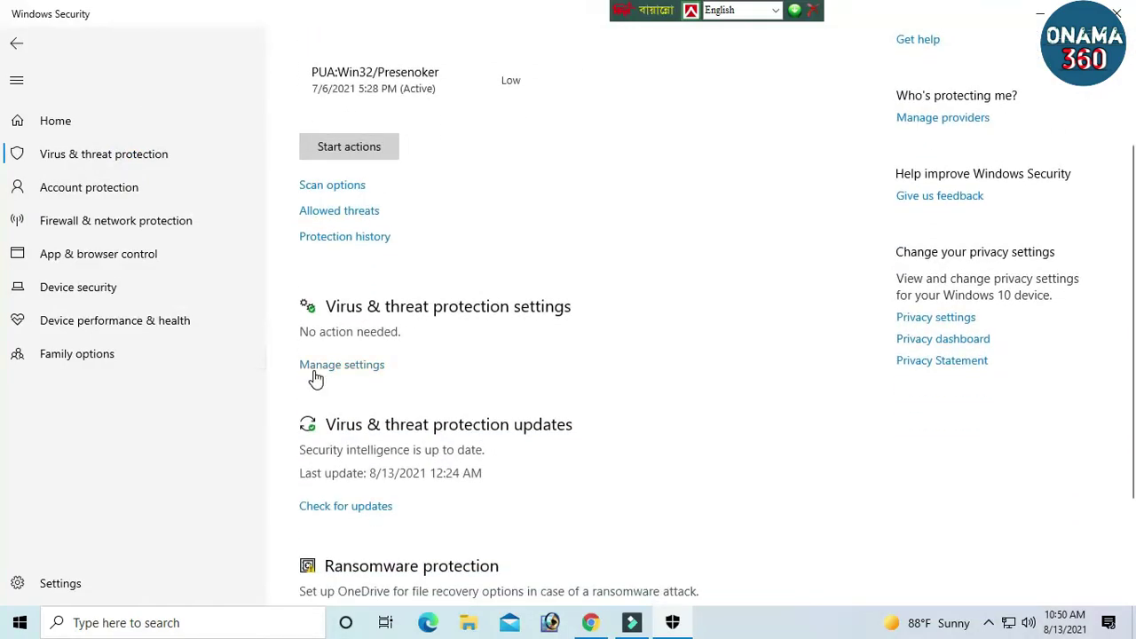
{"action": "left_click", "coordinate": [362, 370]}
{"action": "scroll", "coordinate": [355, 355], "scroll_direction": "down", "scroll_amount": 1}
{"action": "left_click", "coordinate": [318, 259]}
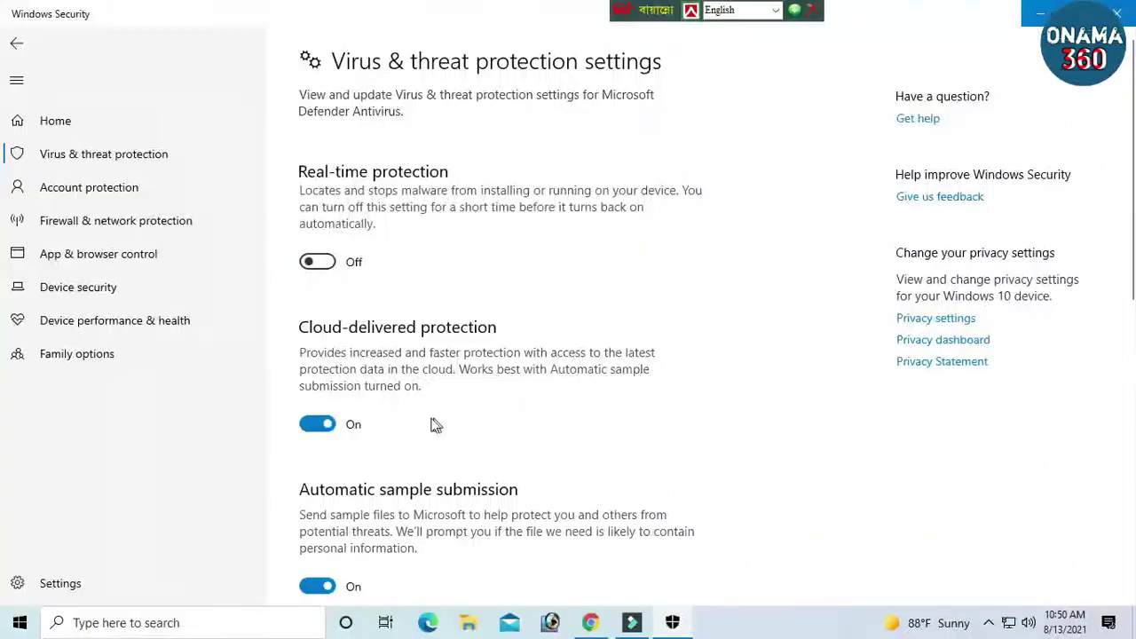
{"action": "left_click", "coordinate": [330, 438]}
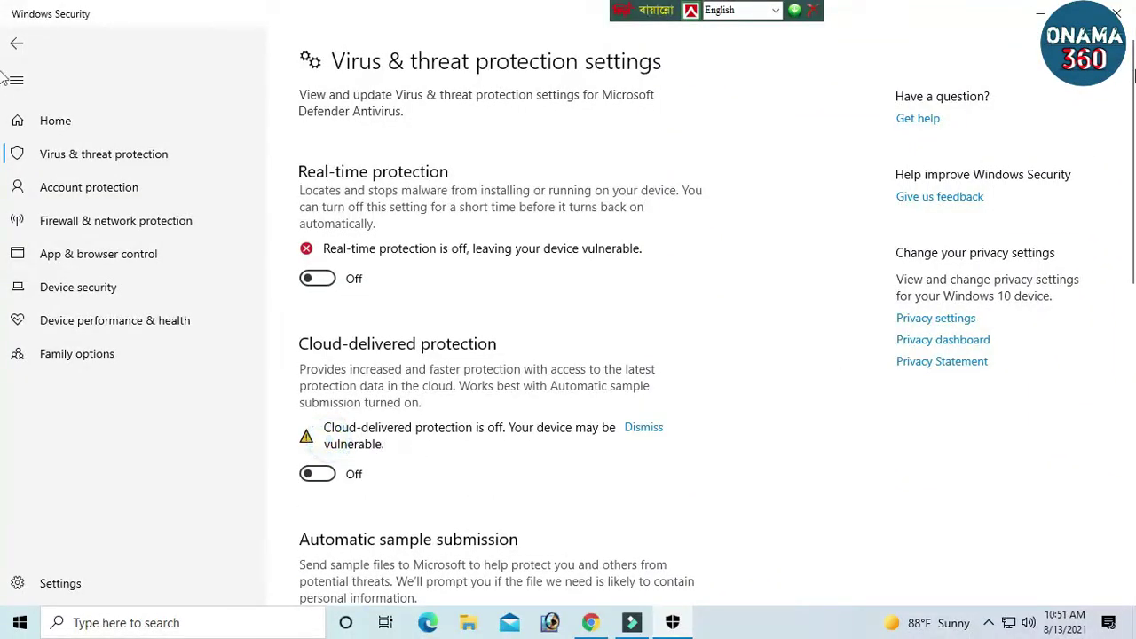
{"action": "left_click", "coordinate": [1116, 13]}
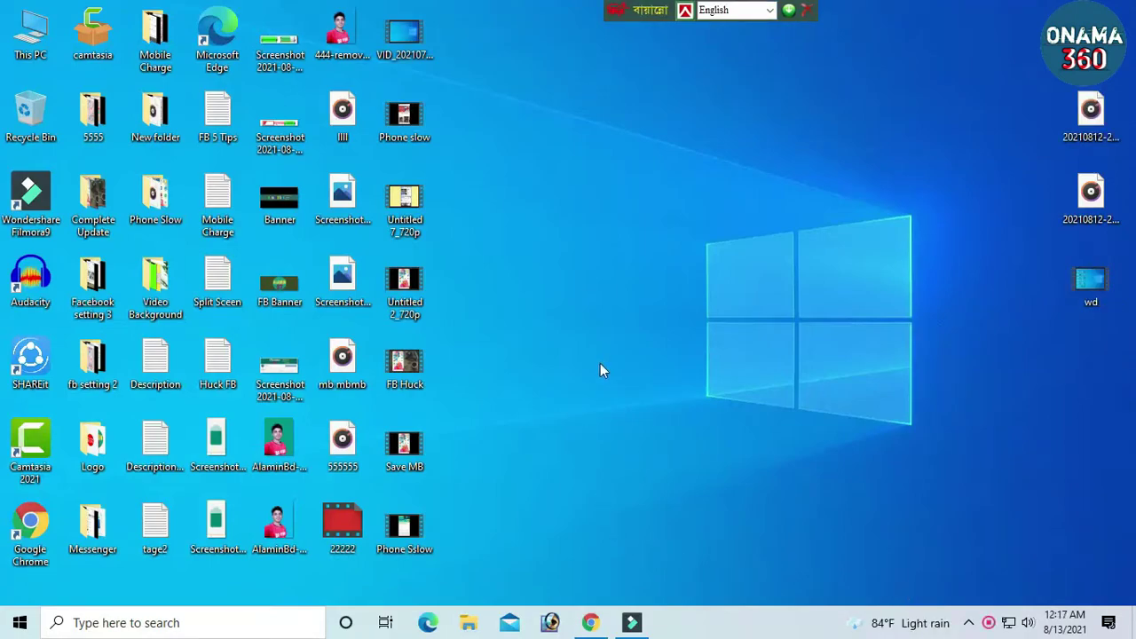
In Chrome, search 'windows 10activator txt' and open the msguides activator script page.
{"action": "left_click", "coordinate": [590, 623]}
{"action": "left_click", "coordinate": [468, 323]}
{"action": "type", "text": "win"}
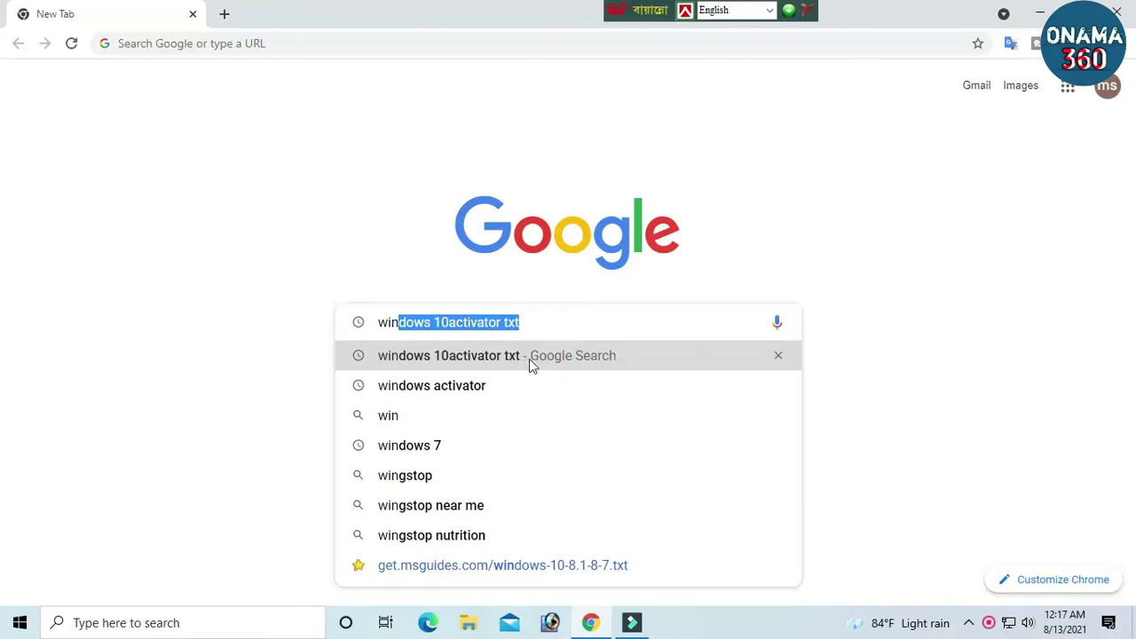
{"action": "left_click", "coordinate": [547, 319]}
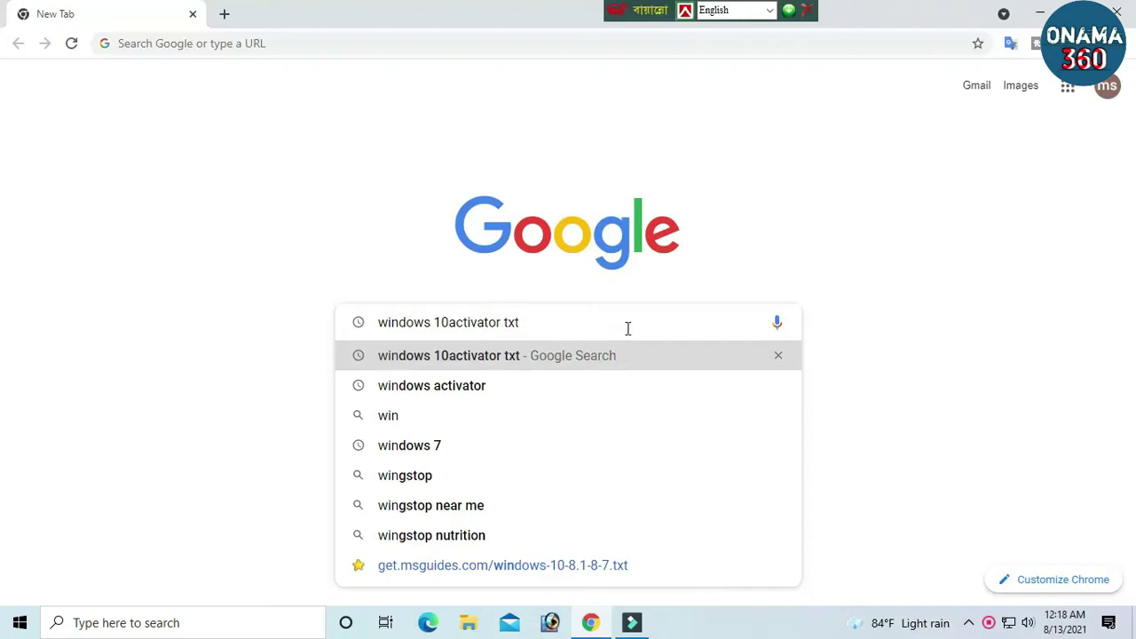
{"action": "key", "text": "Return"}
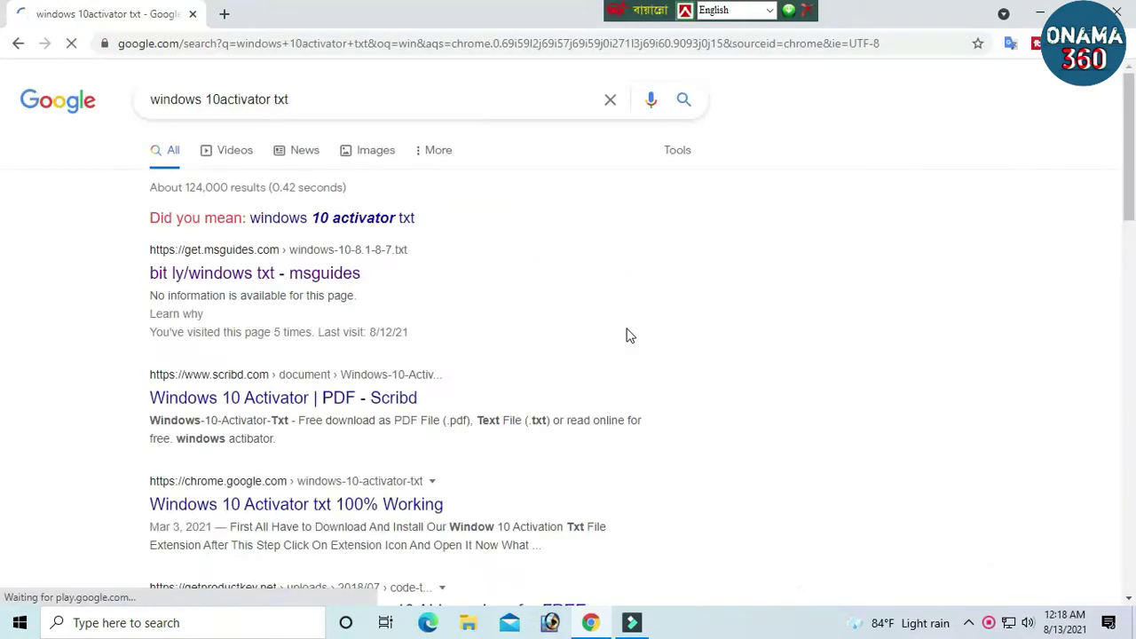
{"action": "left_click", "coordinate": [213, 283]}
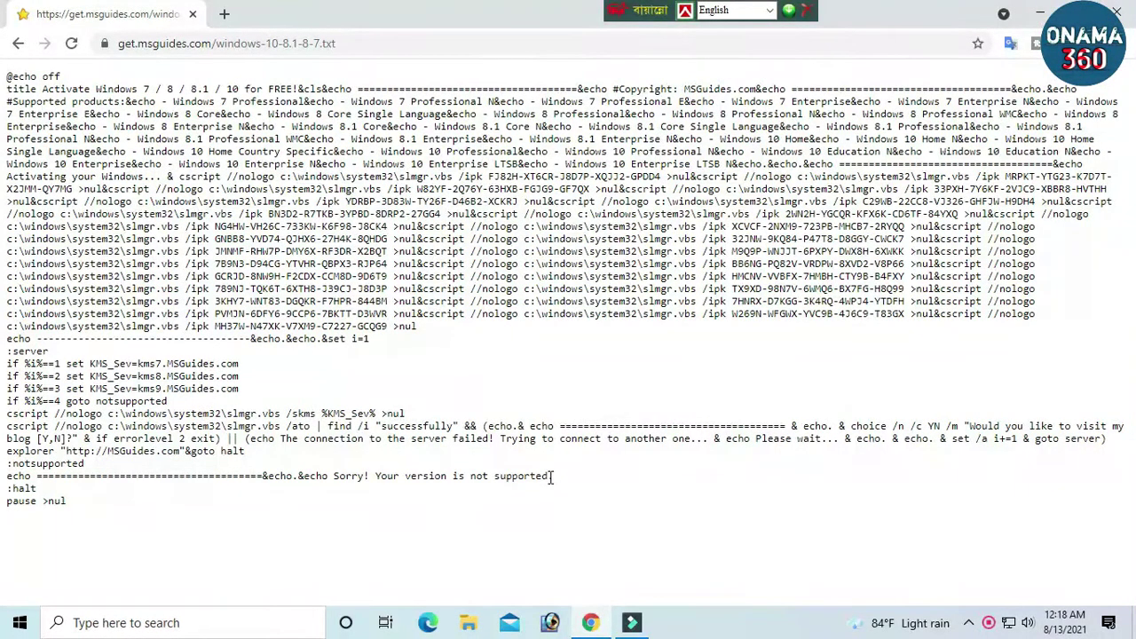
Select the entire activator script text and copy it.
{"action": "key", "text": "ctrl+a"}
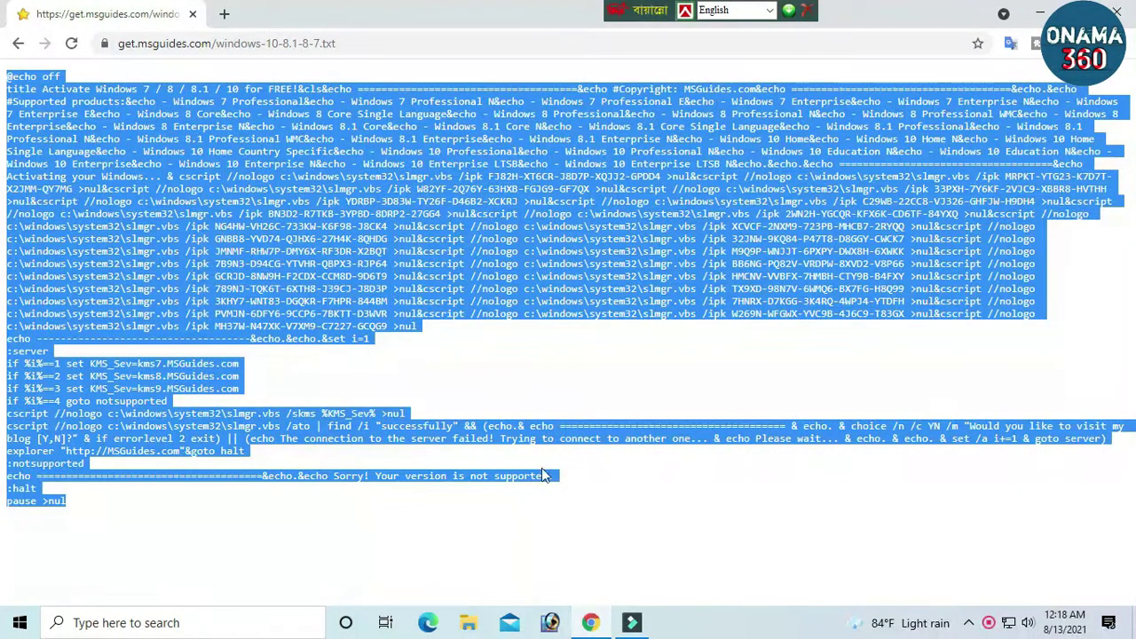
{"action": "left_click_drag", "start_coordinate": [577, 490], "coordinate": [251, 326]}
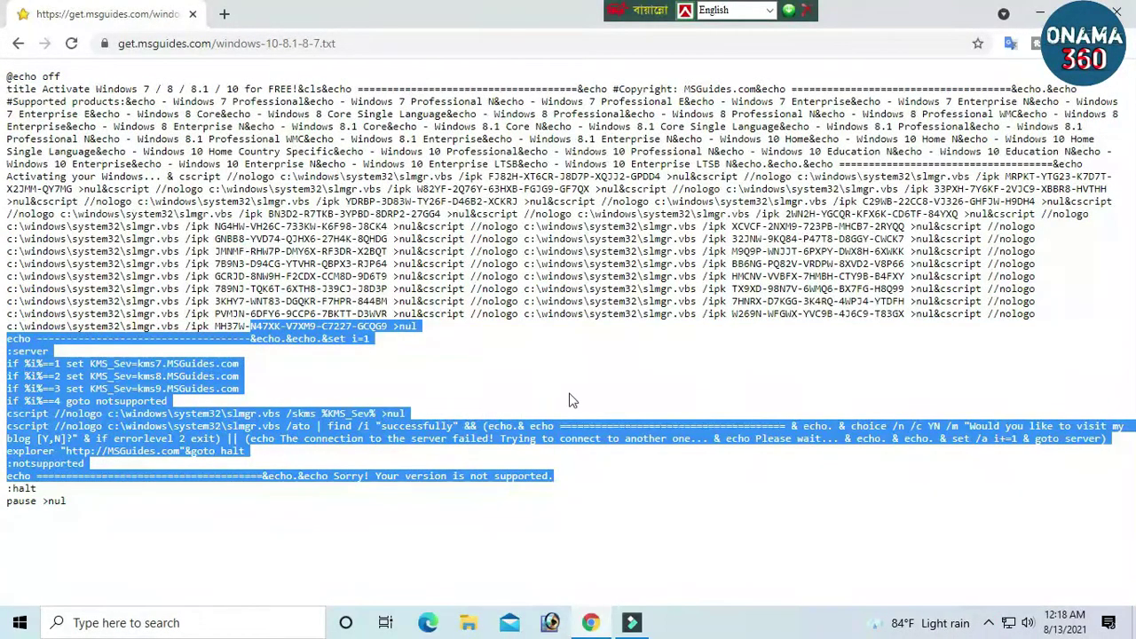
{"action": "key", "text": "ctrl+a"}
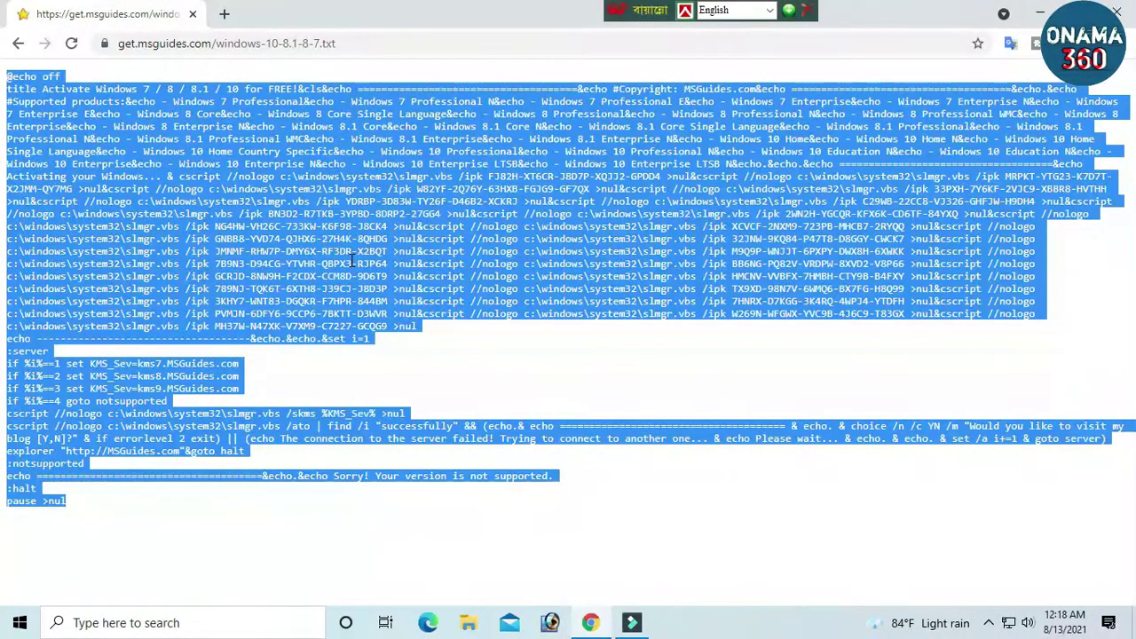
{"action": "right_click", "coordinate": [324, 202]}
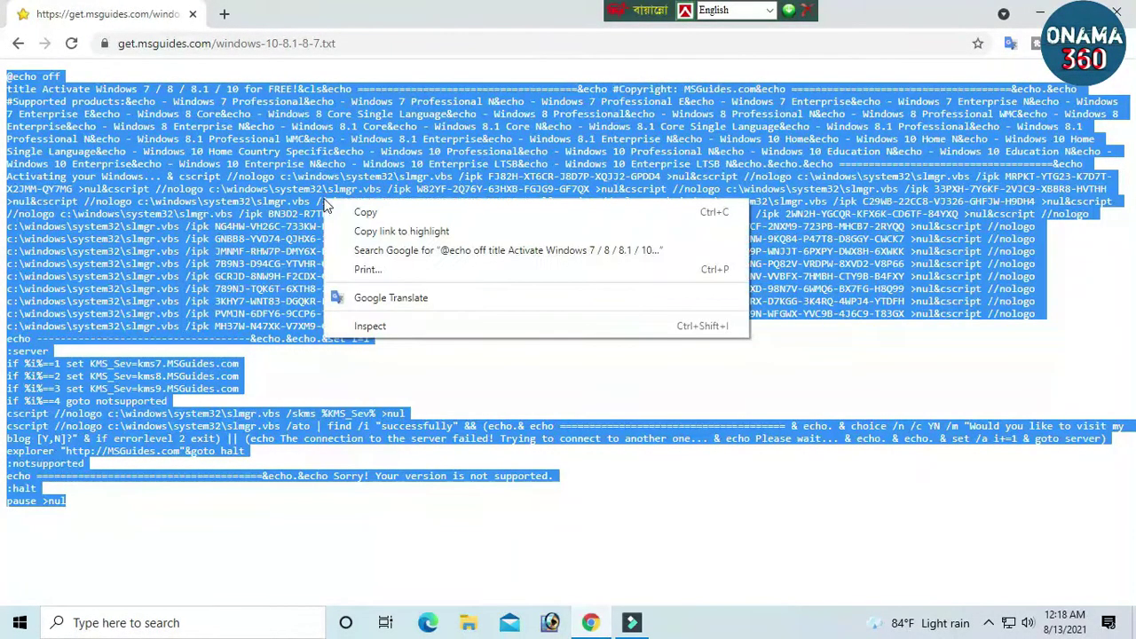
{"action": "left_click", "coordinate": [363, 213]}
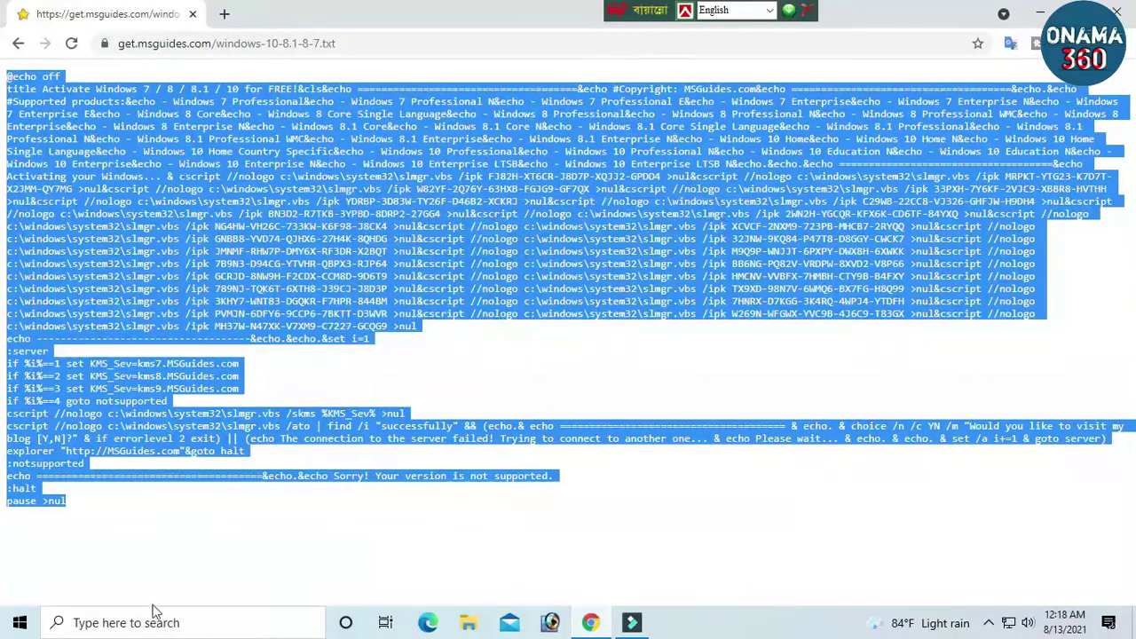
{"action": "left_click", "coordinate": [123, 621]}
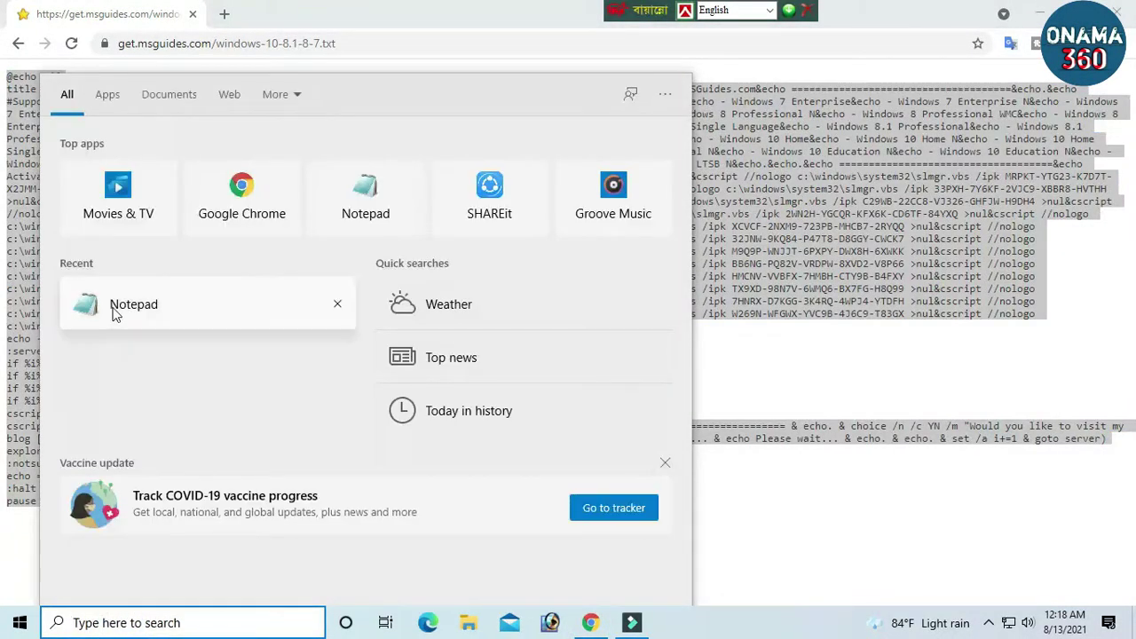
Paste the copied activation script into a new blank Notepad document.
{"action": "left_click", "coordinate": [114, 306]}
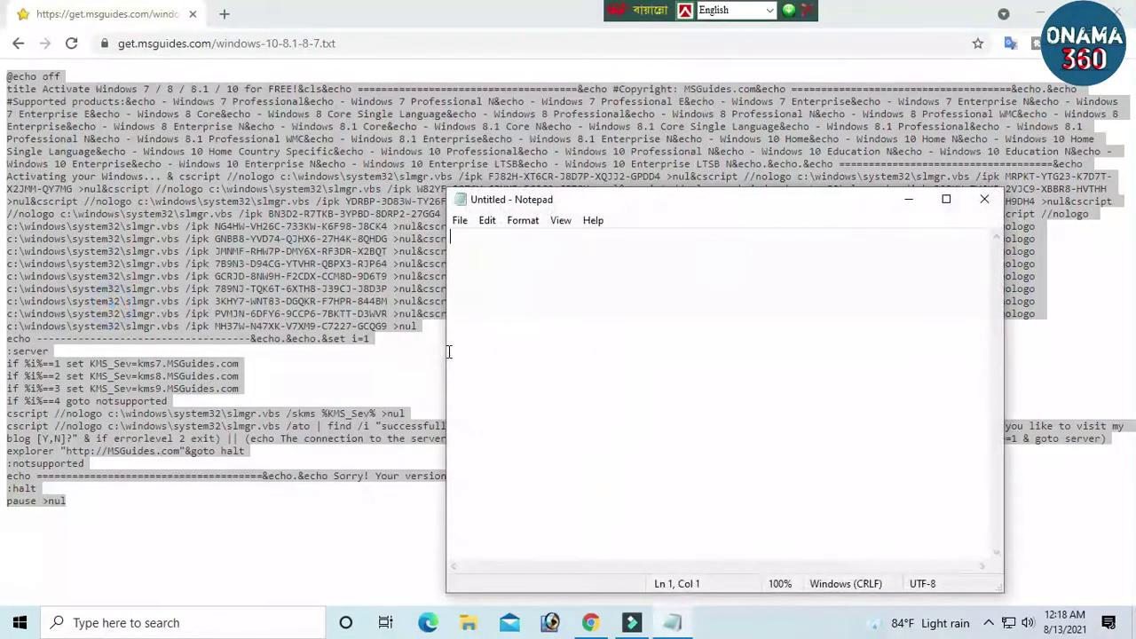
{"action": "right_click", "coordinate": [490, 282]}
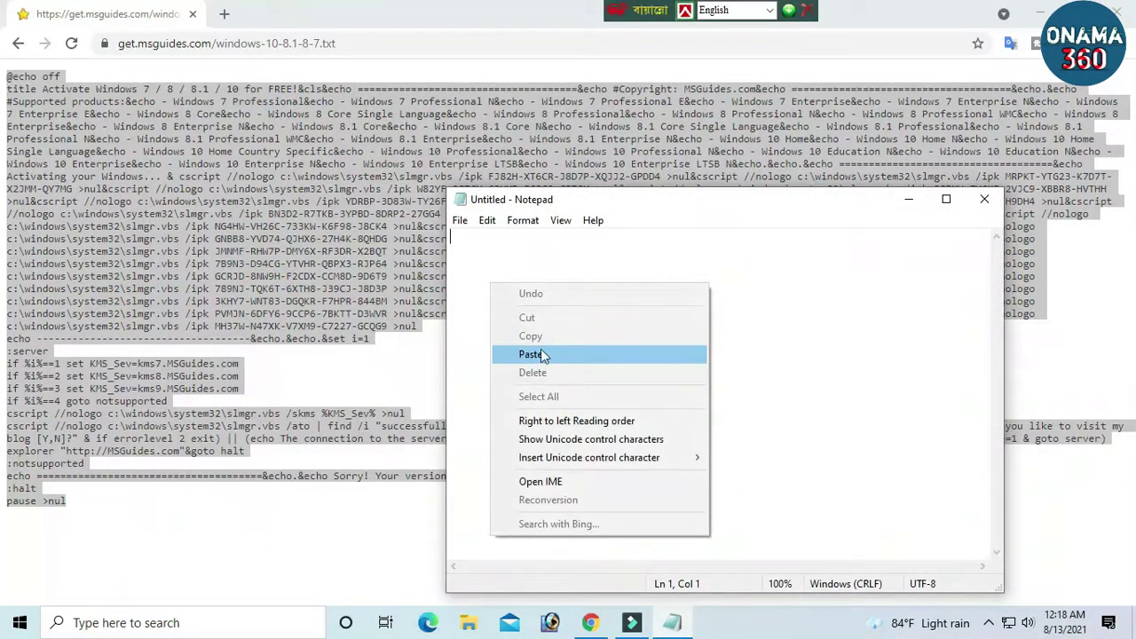
{"action": "left_click", "coordinate": [531, 355]}
Save the script on the Desktop as 'activatior.bat' and minimise Notepad.
{"action": "left_click", "coordinate": [460, 220]}
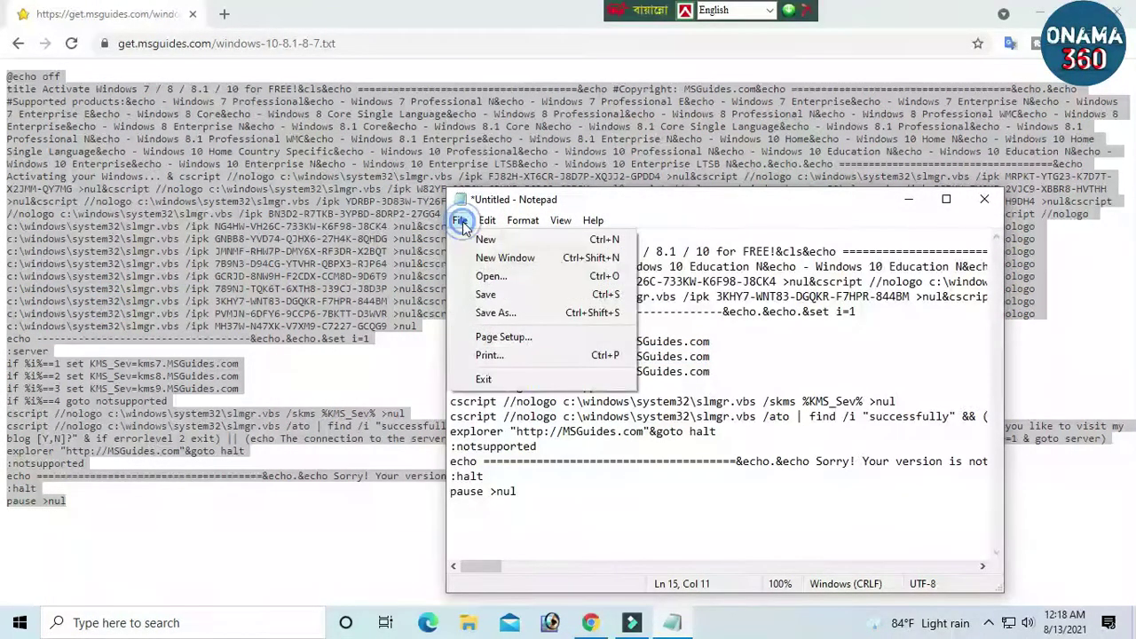
{"action": "left_click", "coordinate": [511, 311]}
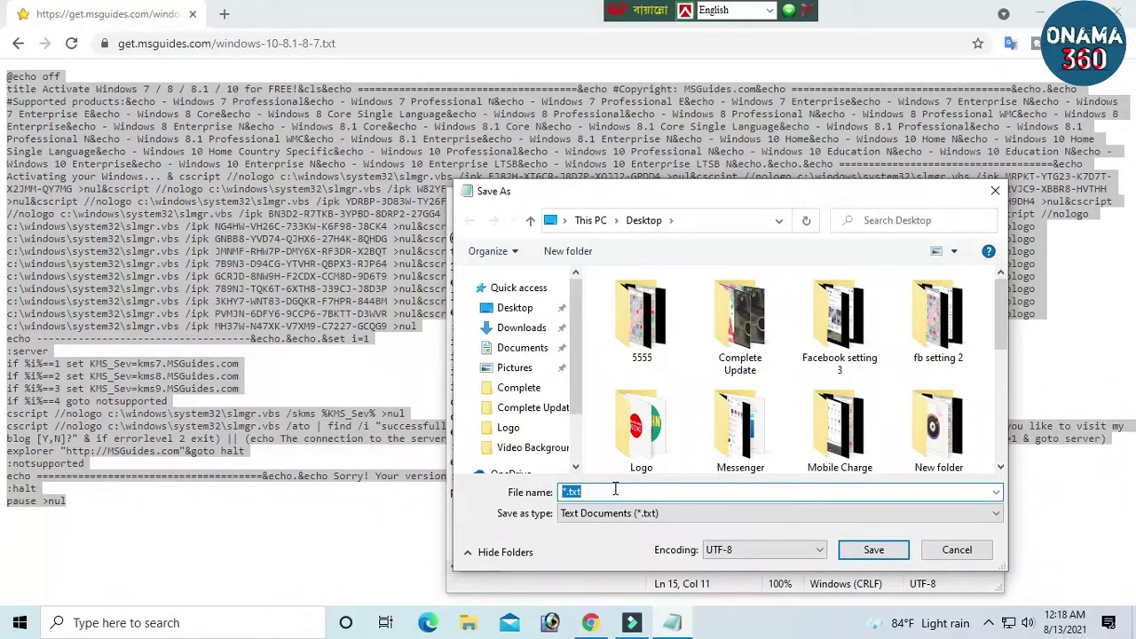
{"action": "type", "text": "a"}
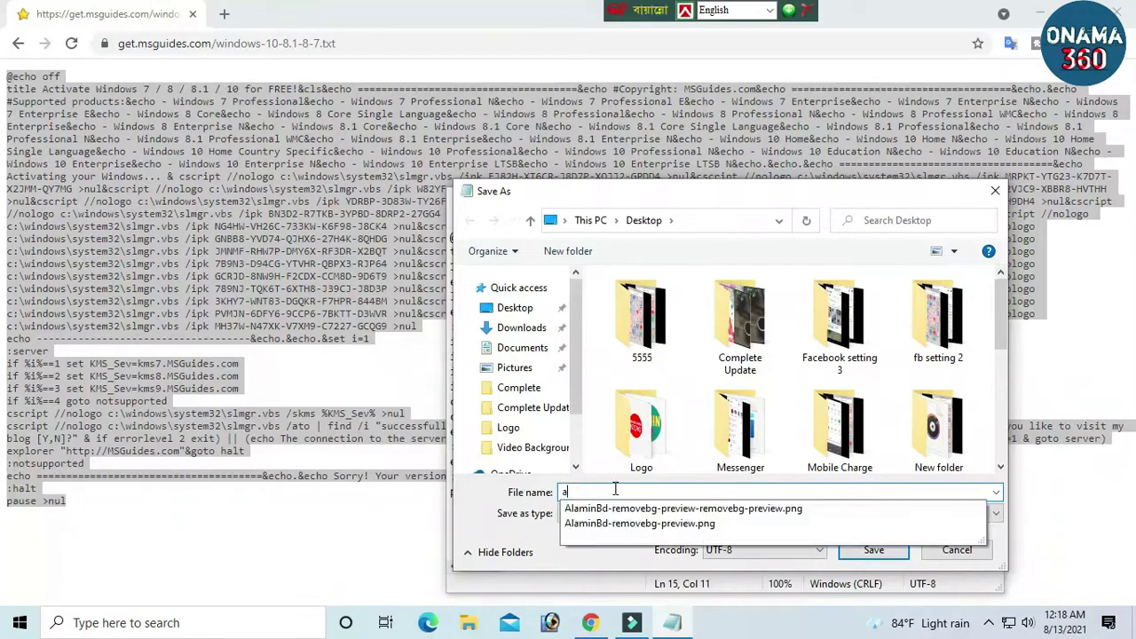
{"action": "type", "text": "cti"}
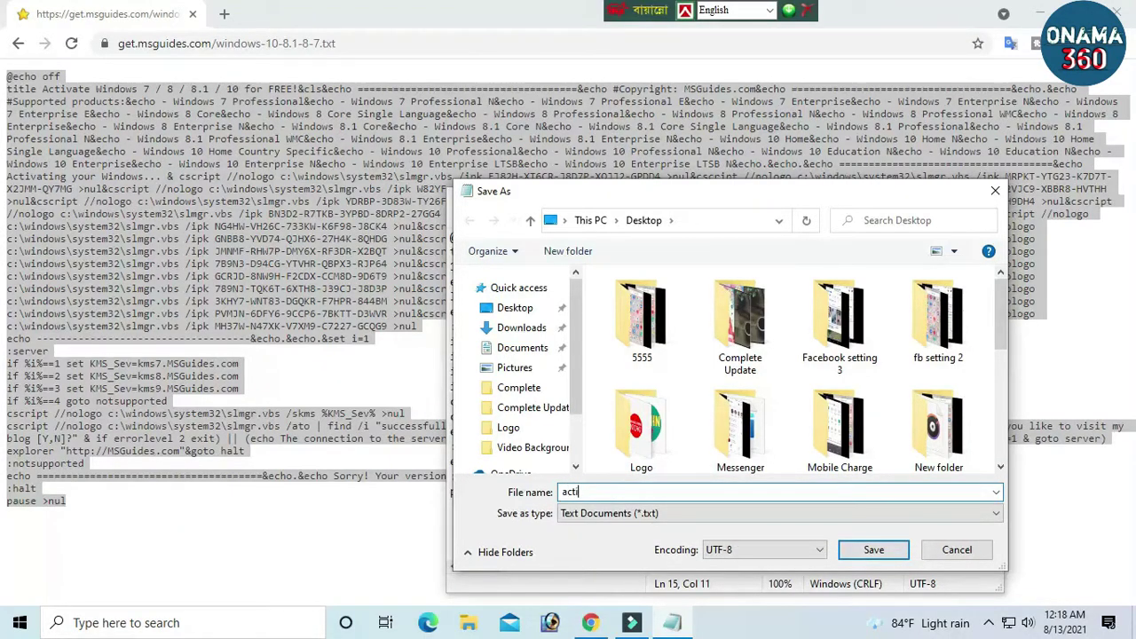
{"action": "type", "text": "v"}
{"action": "type", "text": "at"}
{"action": "type", "text": "i"}
{"action": "type", "text": "or"}
{"action": "type", "text": "."}
{"action": "type", "text": "b"}
{"action": "type", "text": "at"}
{"action": "left_click", "coordinate": [873, 549]}
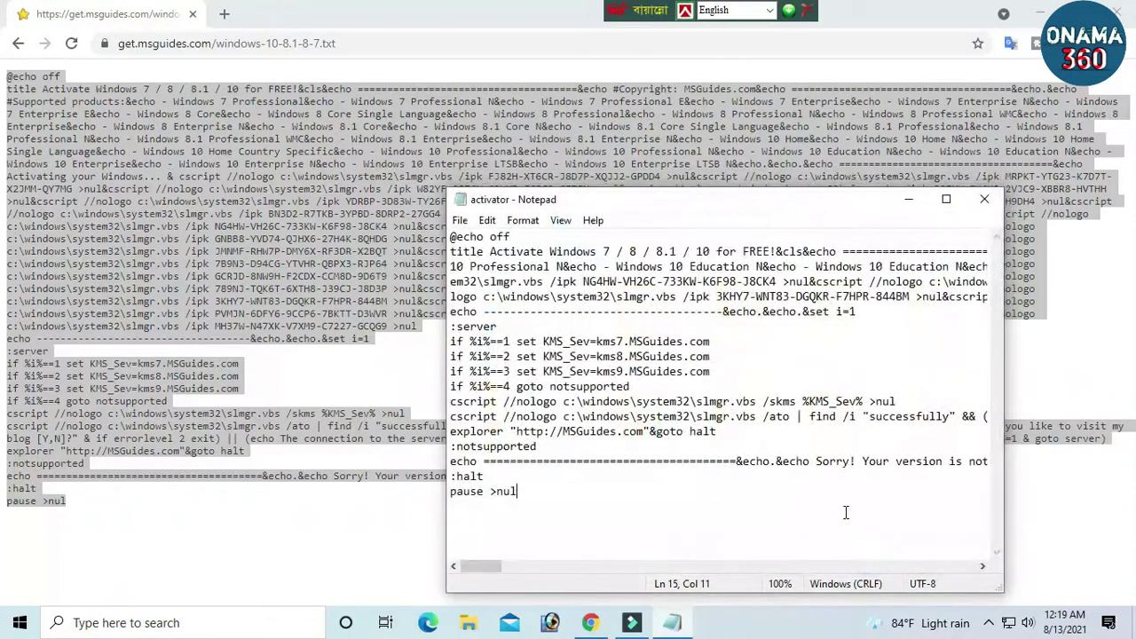
{"action": "left_click", "coordinate": [908, 198]}
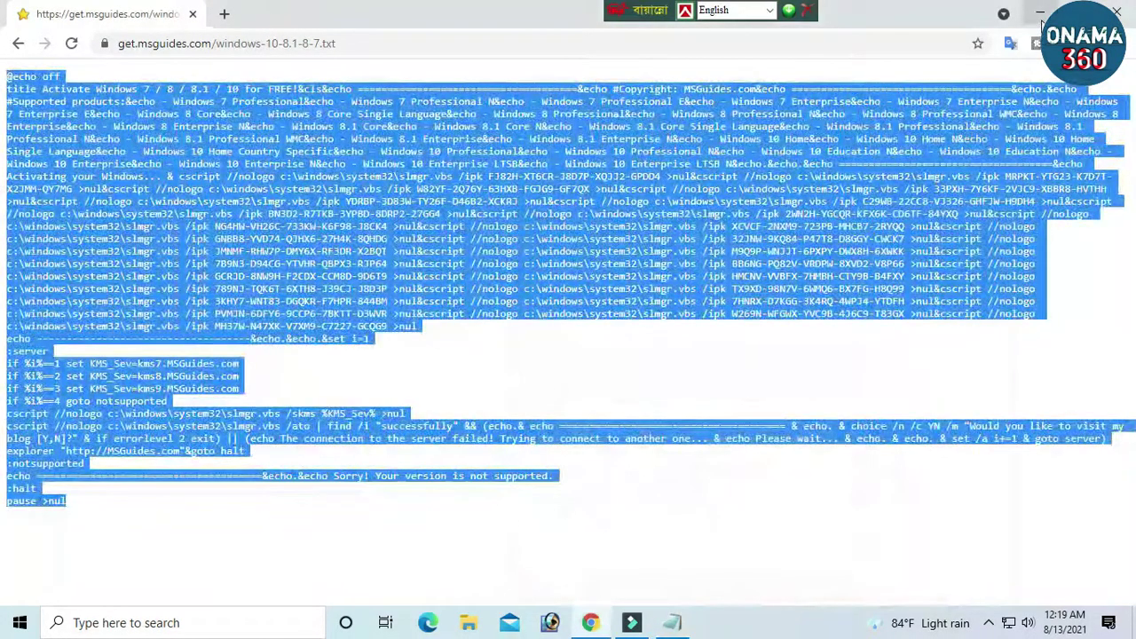
On the desktop, move the activator icon into open space, refresh, and run it as administrator.
{"action": "left_click", "coordinate": [1041, 13]}
{"action": "left_click_drag", "start_coordinate": [479, 37], "coordinate": [645, 182]}
{"action": "right_click", "coordinate": [706, 117]}
{"action": "left_click", "coordinate": [745, 163]}
{"action": "right_click", "coordinate": [725, 125]}
{"action": "left_click", "coordinate": [768, 173]}
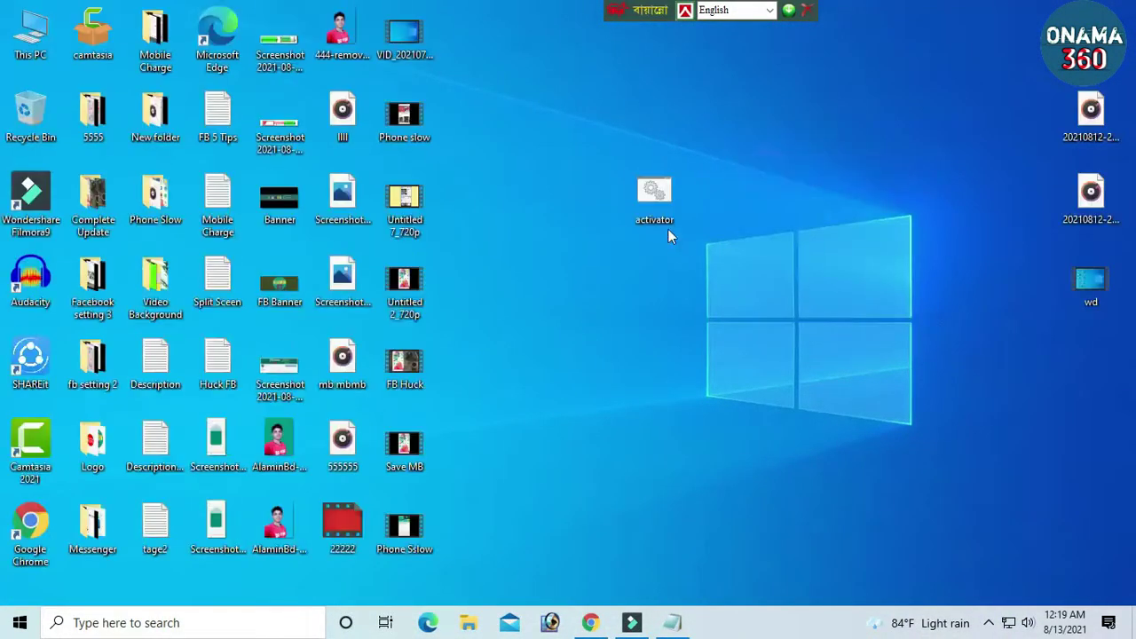
{"action": "right_click", "coordinate": [628, 174]}
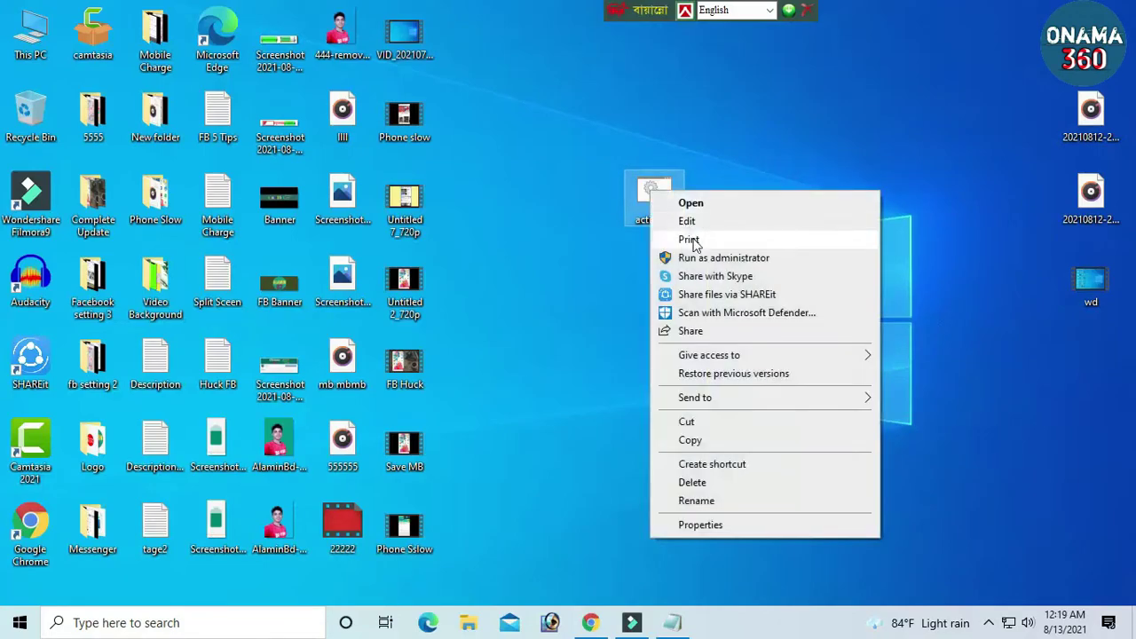
{"action": "left_click", "coordinate": [696, 259]}
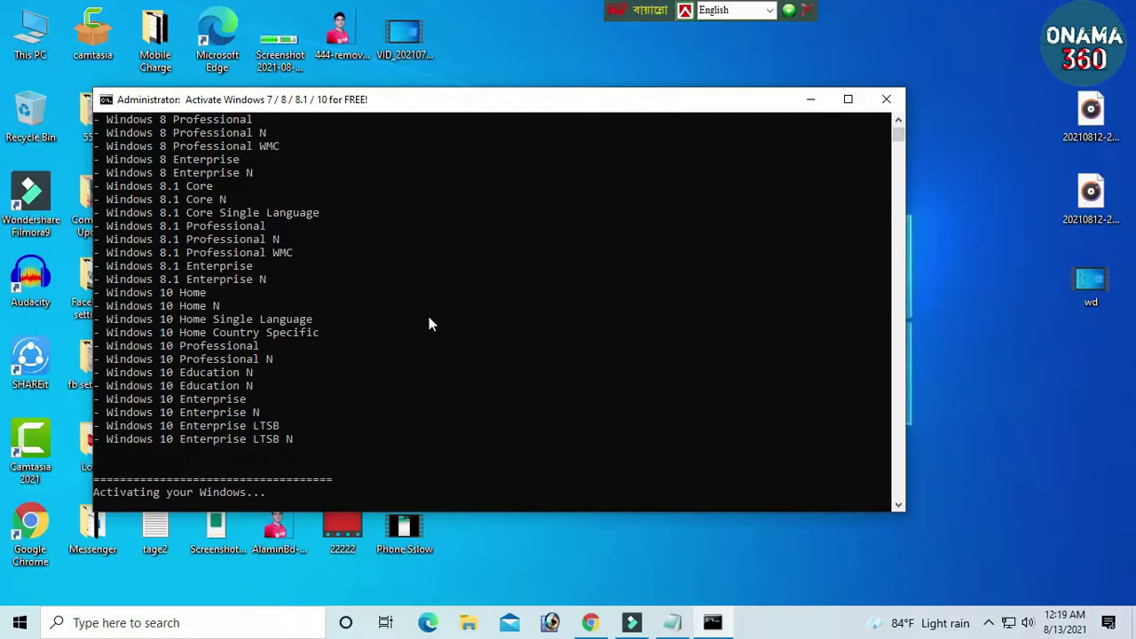
Wait for 'Product activated successfully.', close the console, and refresh the desktop.
{"action": "scroll", "coordinate": [429, 319], "scroll_direction": "down", "scroll_amount": 3}
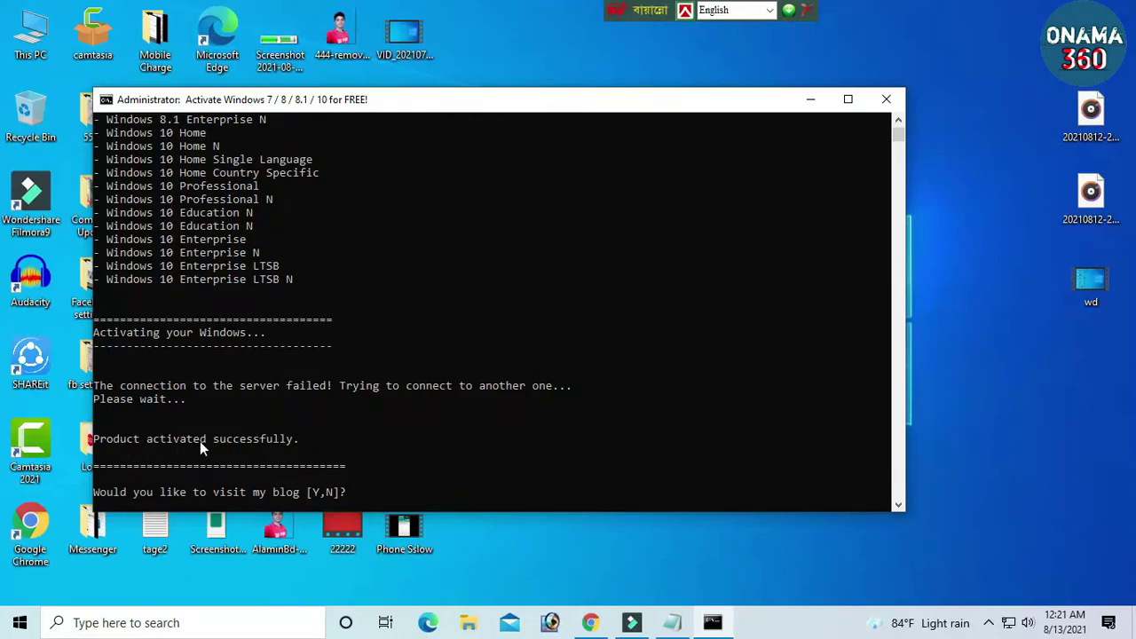
{"action": "scroll", "coordinate": [396, 413], "scroll_direction": "down", "scroll_amount": 9}
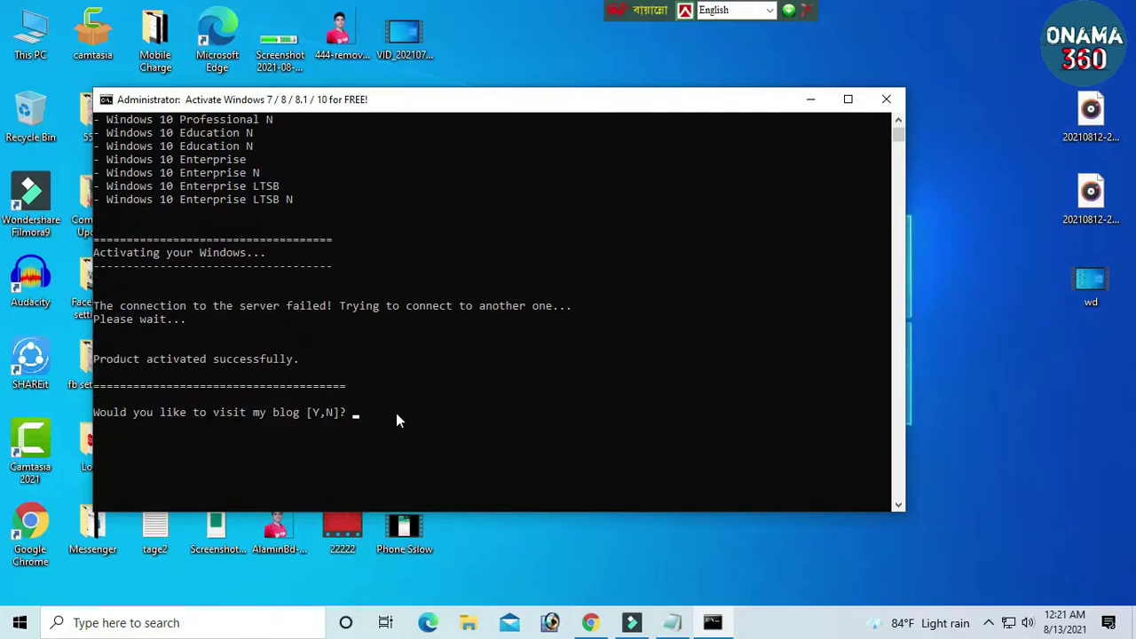
{"action": "scroll", "coordinate": [463, 409], "scroll_direction": "down", "scroll_amount": 2}
{"action": "scroll", "coordinate": [514, 317], "scroll_direction": "up", "scroll_amount": 6}
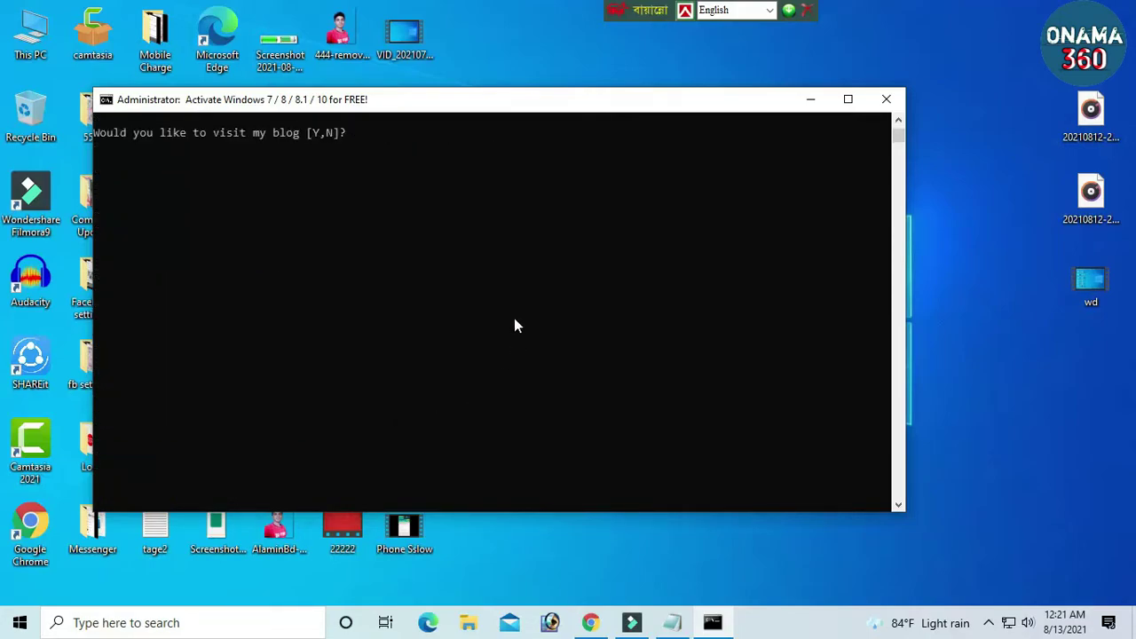
{"action": "left_click", "coordinate": [890, 100]}
{"action": "right_click", "coordinate": [808, 284]}
{"action": "left_click", "coordinate": [838, 327]}
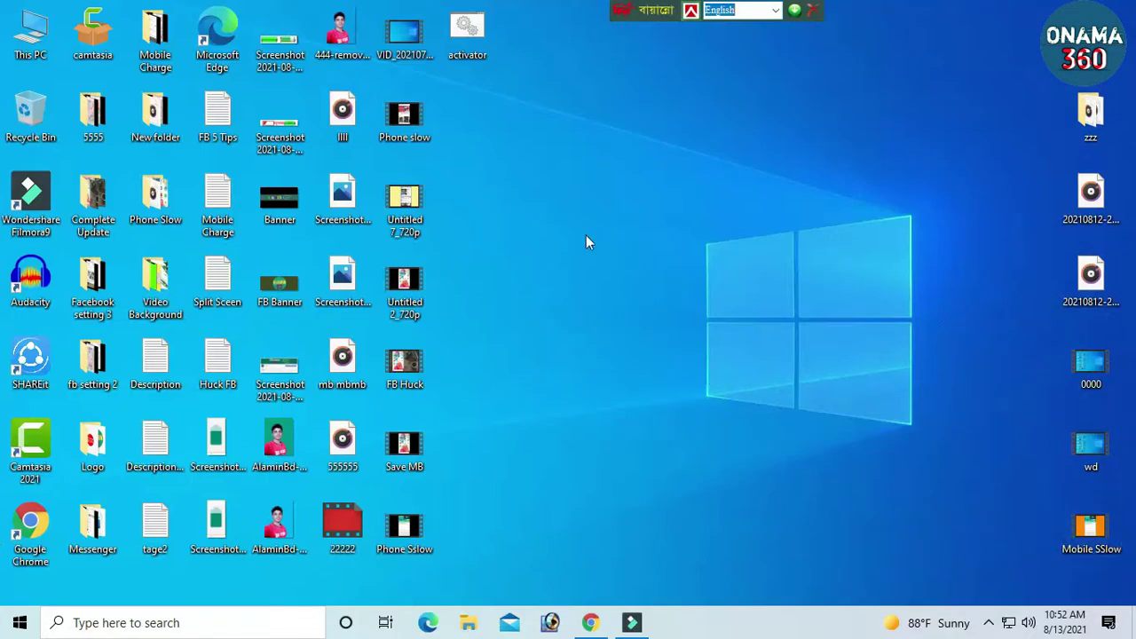
Confirm the System page under This PC's properties shows 'Windows is activated', then close it.
{"action": "right_click", "coordinate": [49, 32]}
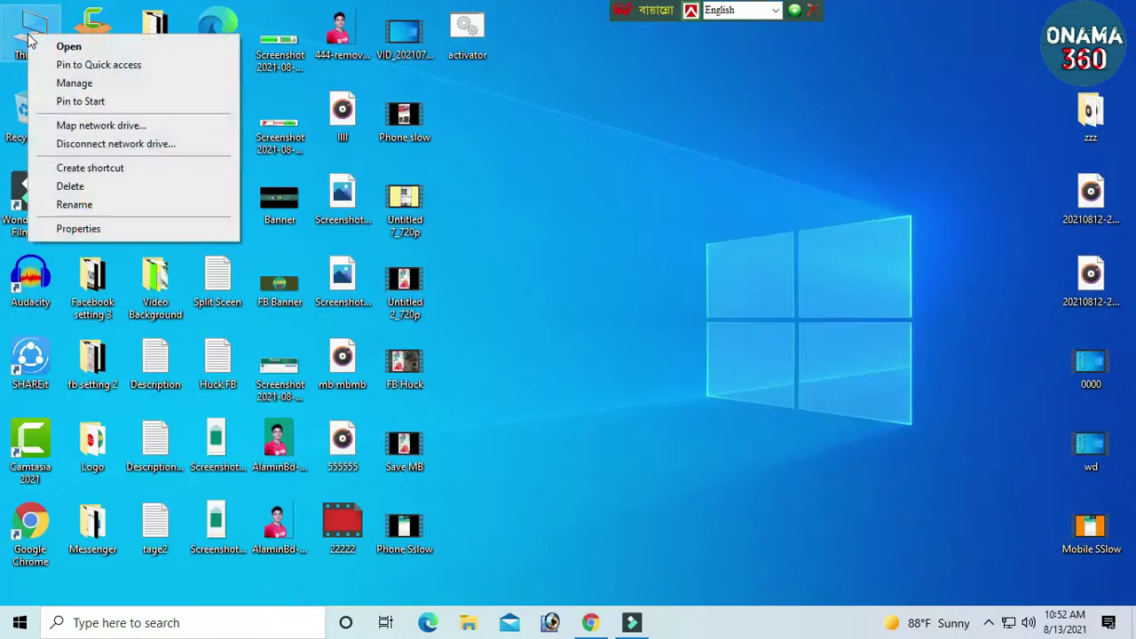
{"action": "left_click", "coordinate": [84, 229]}
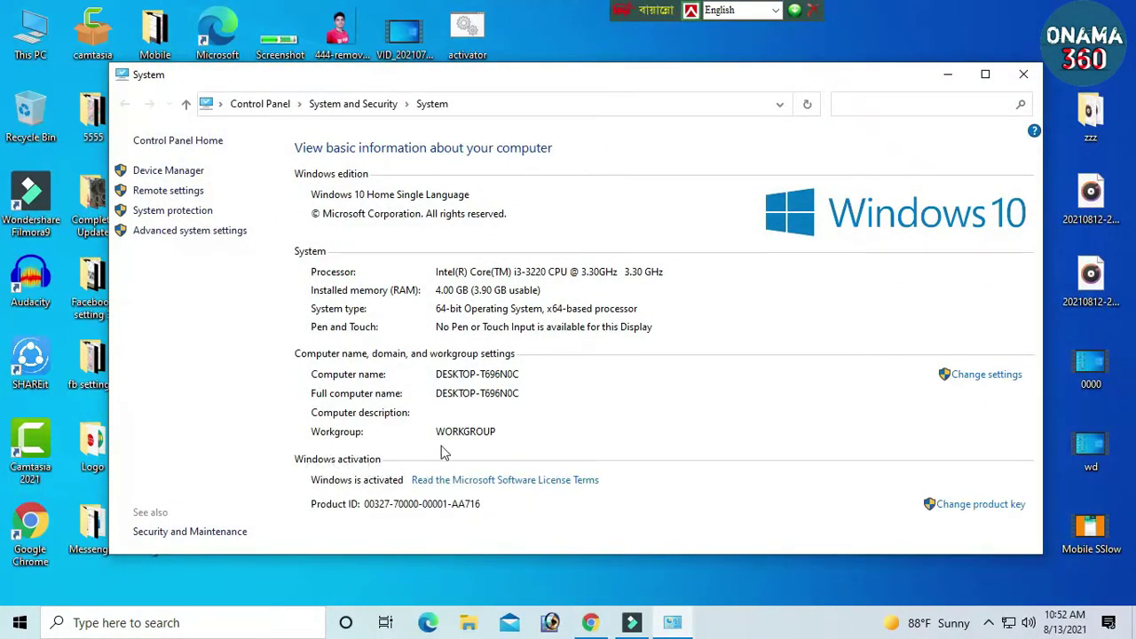
{"action": "left_click", "coordinate": [1023, 74]}
In Personalization, try the rock-arch beach wallpaper, settle on the blue Windows picture, and close Settings.
{"action": "right_click", "coordinate": [579, 291]}
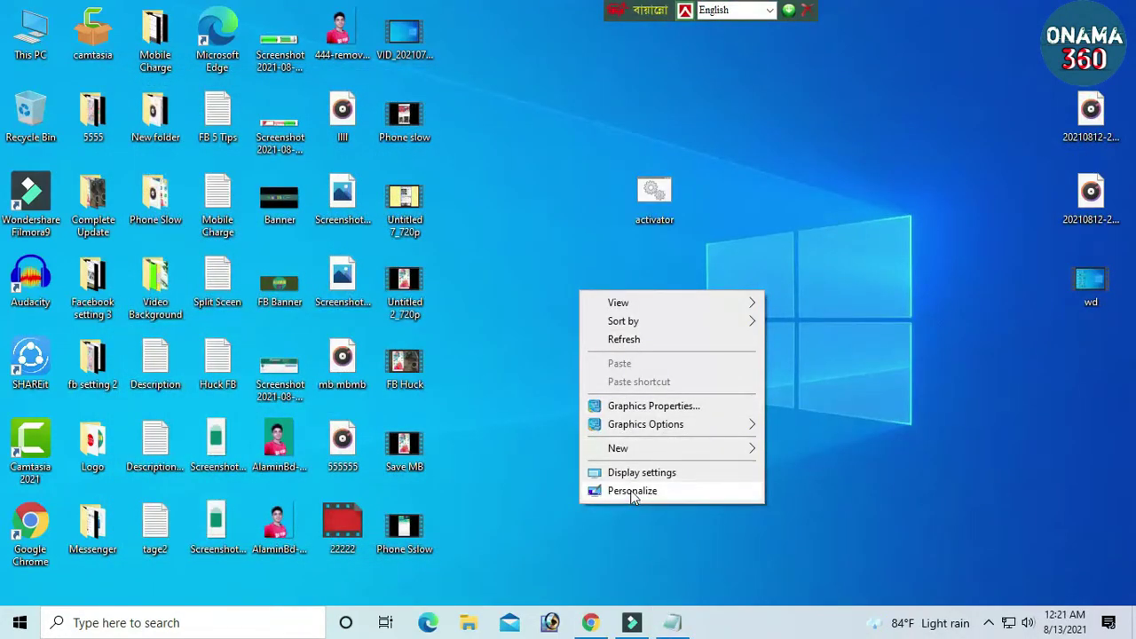
{"action": "left_click", "coordinate": [631, 492]}
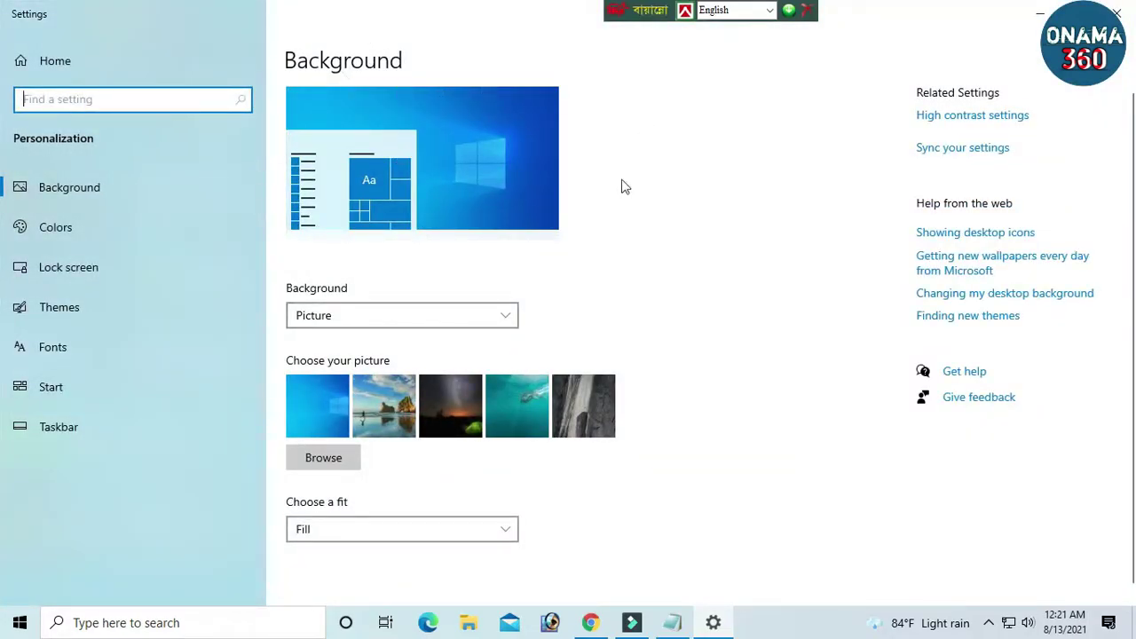
{"action": "left_click", "coordinate": [388, 415]}
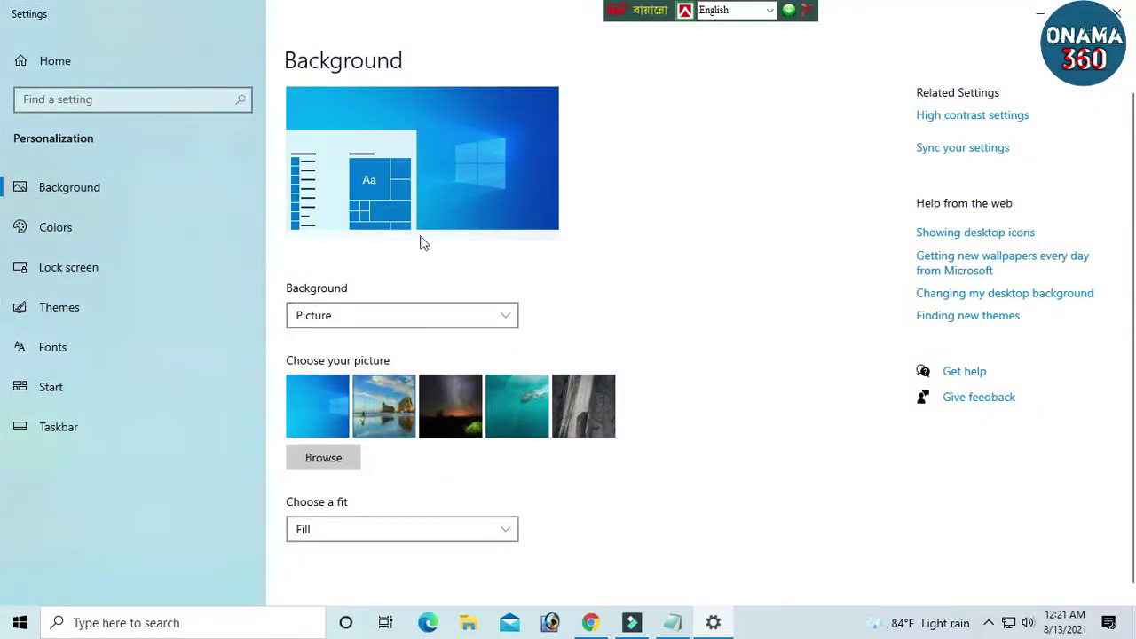
{"action": "left_click", "coordinate": [385, 410]}
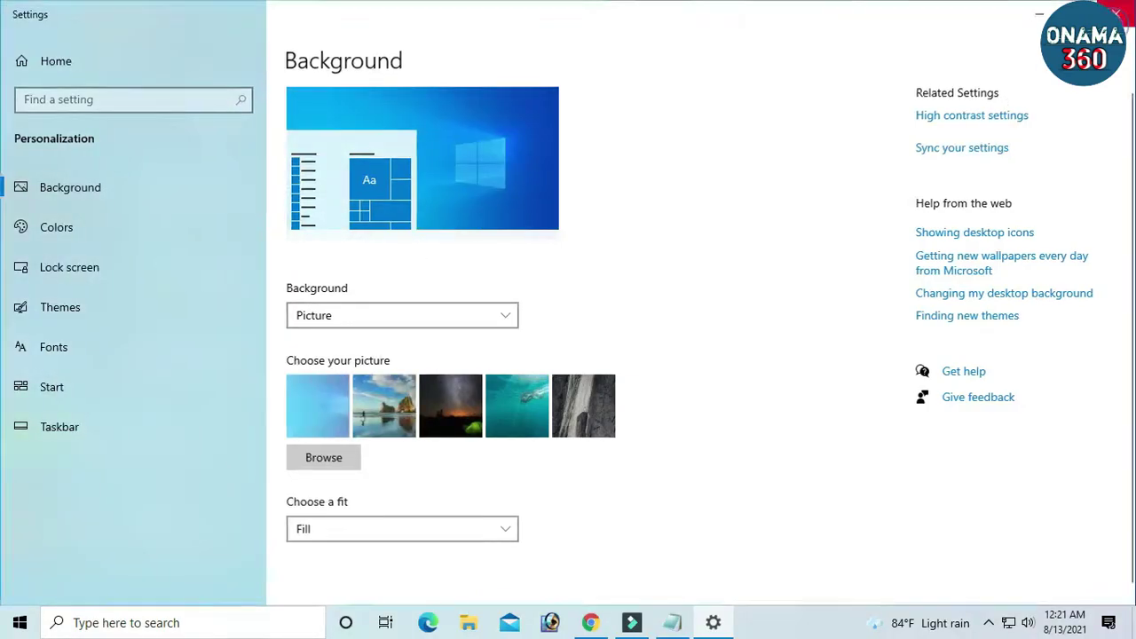
{"action": "left_click", "coordinate": [1117, 13]}
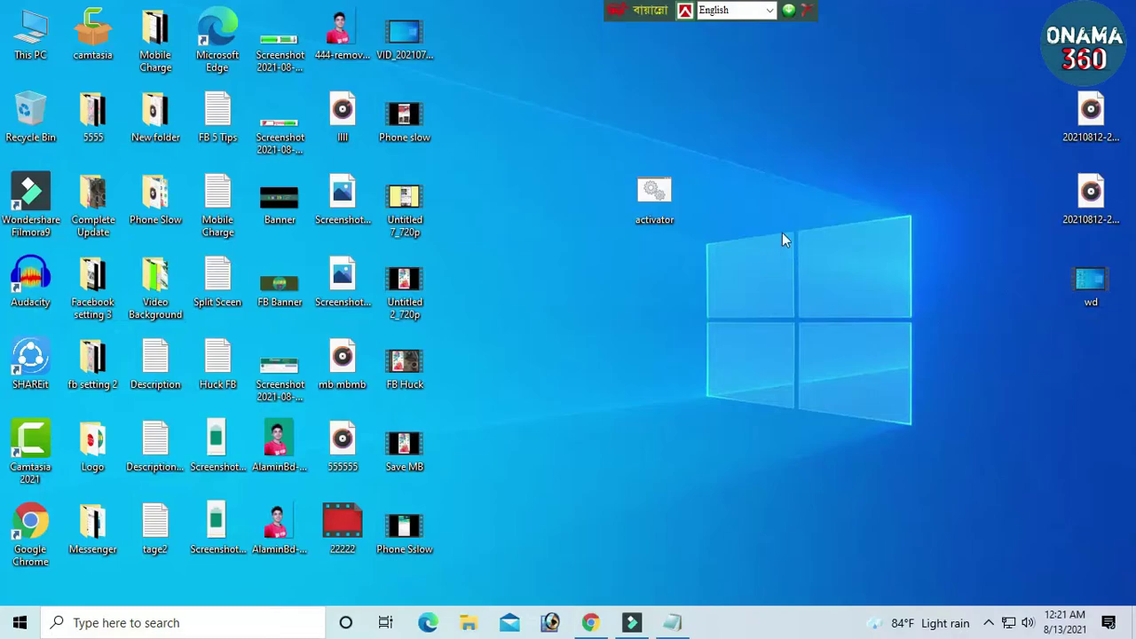